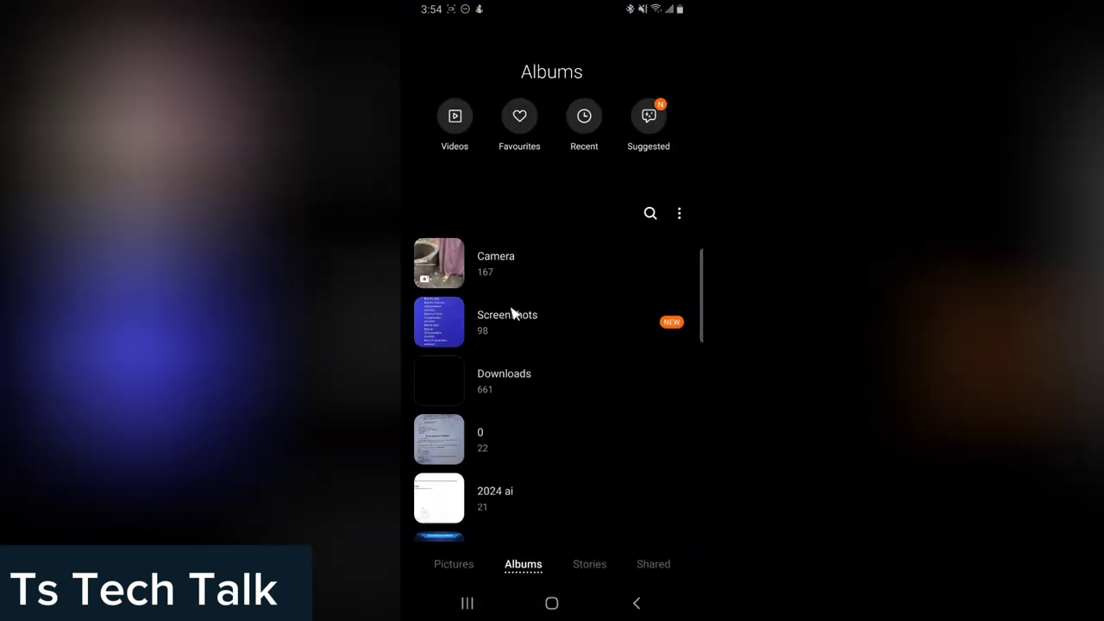
Check the iPad-list screenshot's details (319.79 KB, 1080x1741) in Screenshots, then return home.
{"action": "left_click", "coordinate": [511, 313]}
{"action": "left_click", "coordinate": [458, 127]}
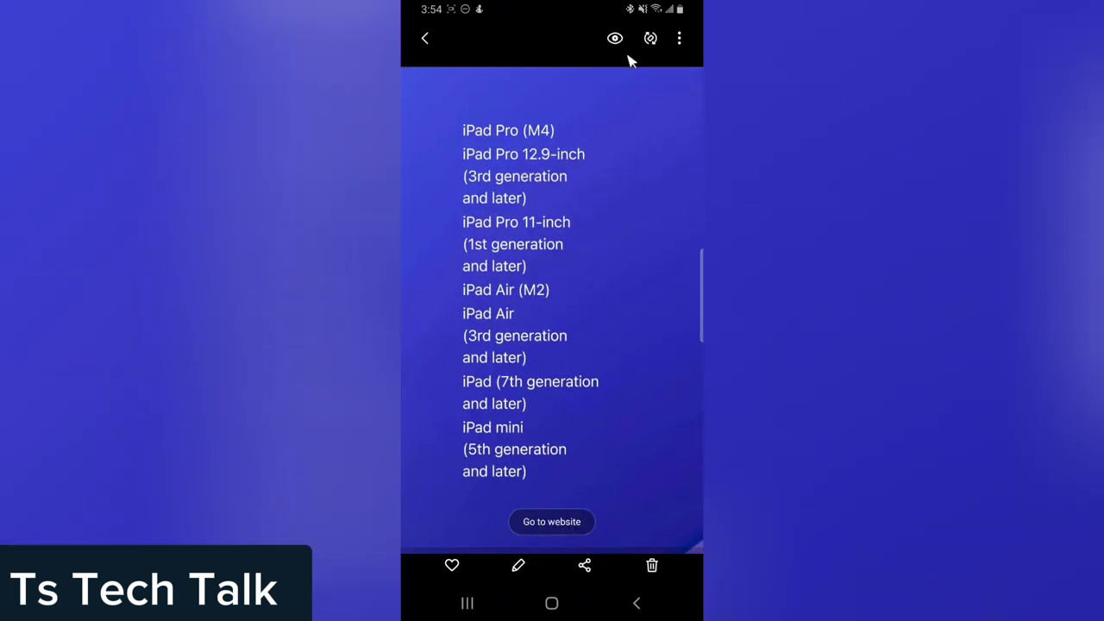
{"action": "left_click", "coordinate": [679, 39]}
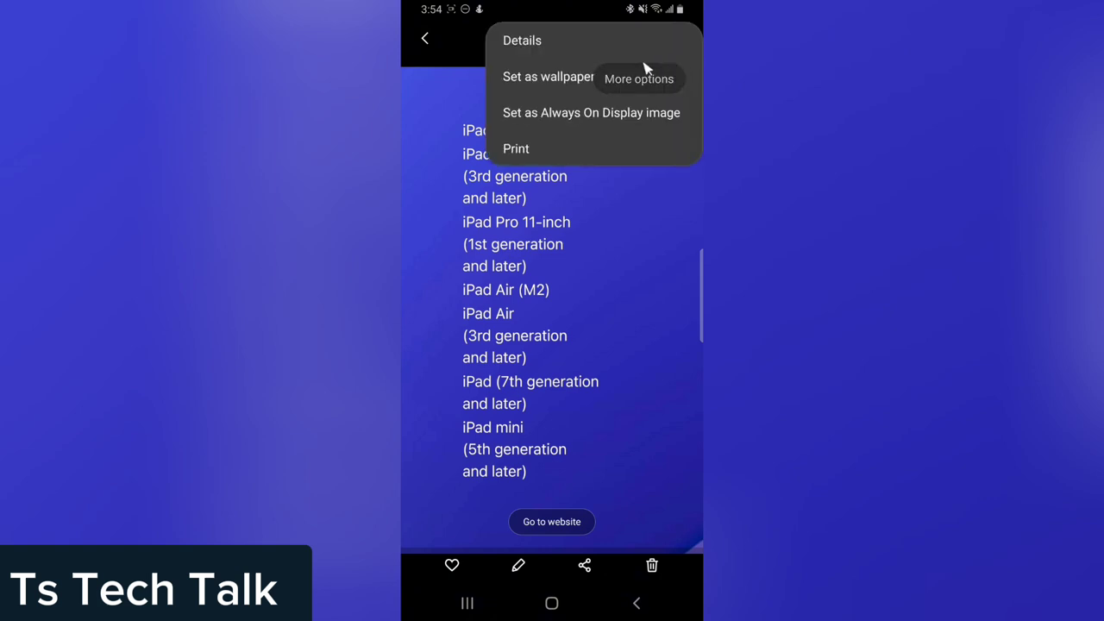
{"action": "left_click", "coordinate": [526, 41]}
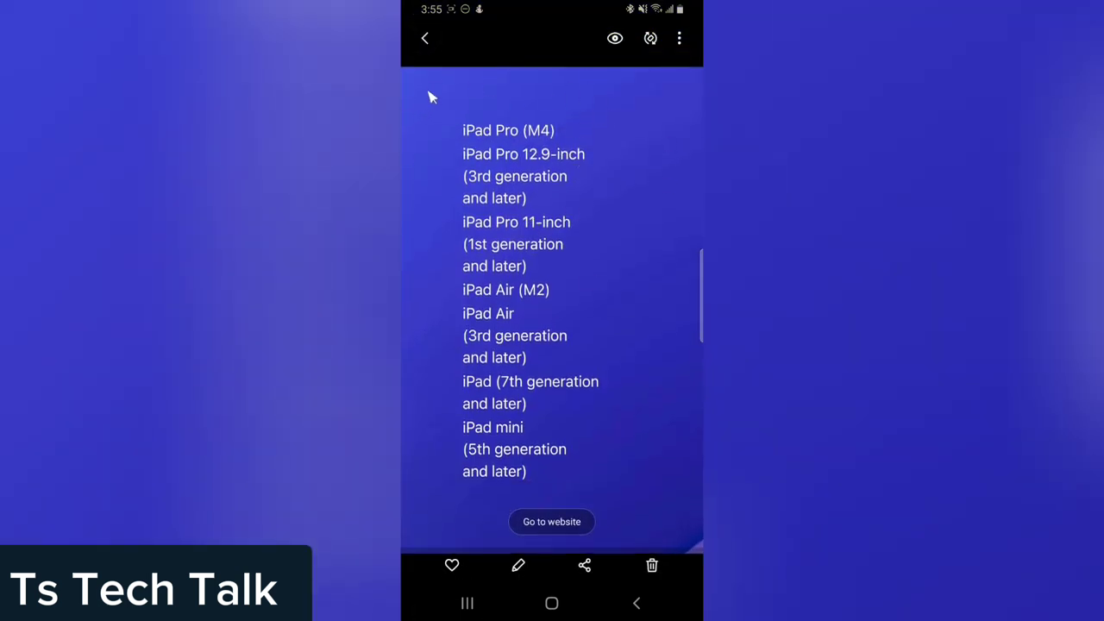
{"action": "left_click", "coordinate": [552, 603]}
Find Compress Image - MB to KB via a Play Store 'compress image' search and launch it.
{"action": "left_click_drag", "start_coordinate": [641, 437], "coordinate": [687, 308]}
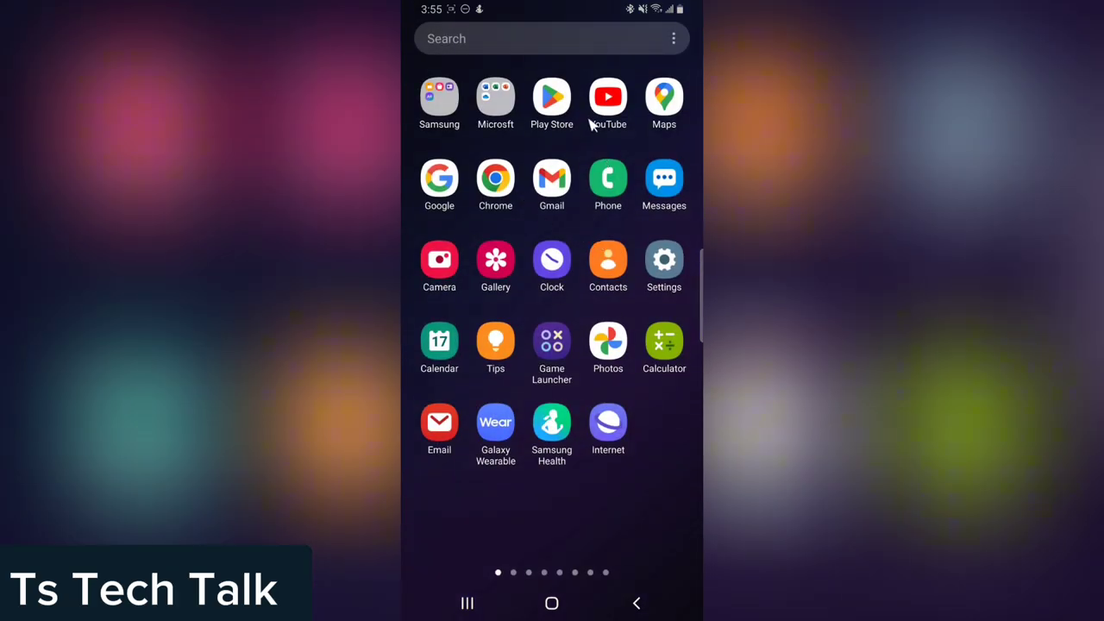
{"action": "left_click", "coordinate": [556, 100]}
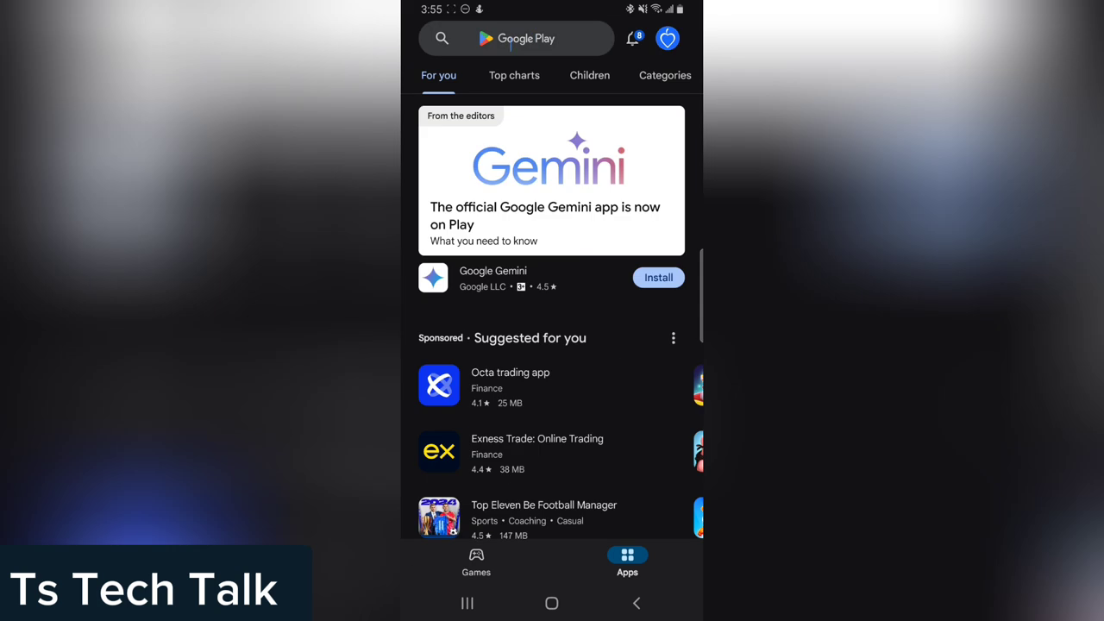
{"action": "left_click", "coordinate": [513, 39]}
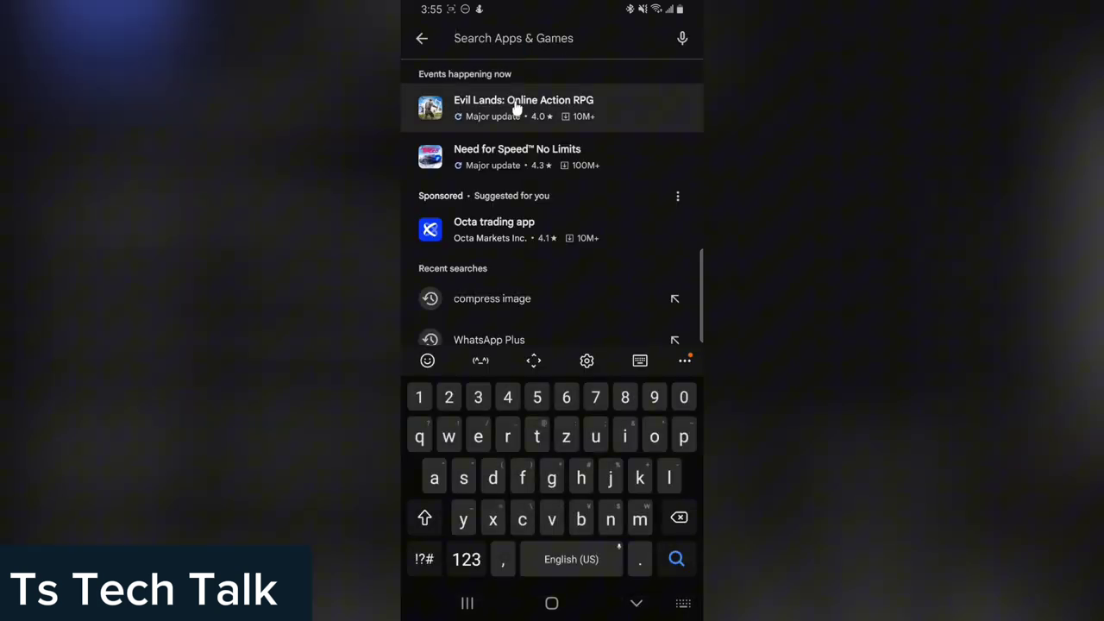
{"action": "left_click", "coordinate": [536, 298]}
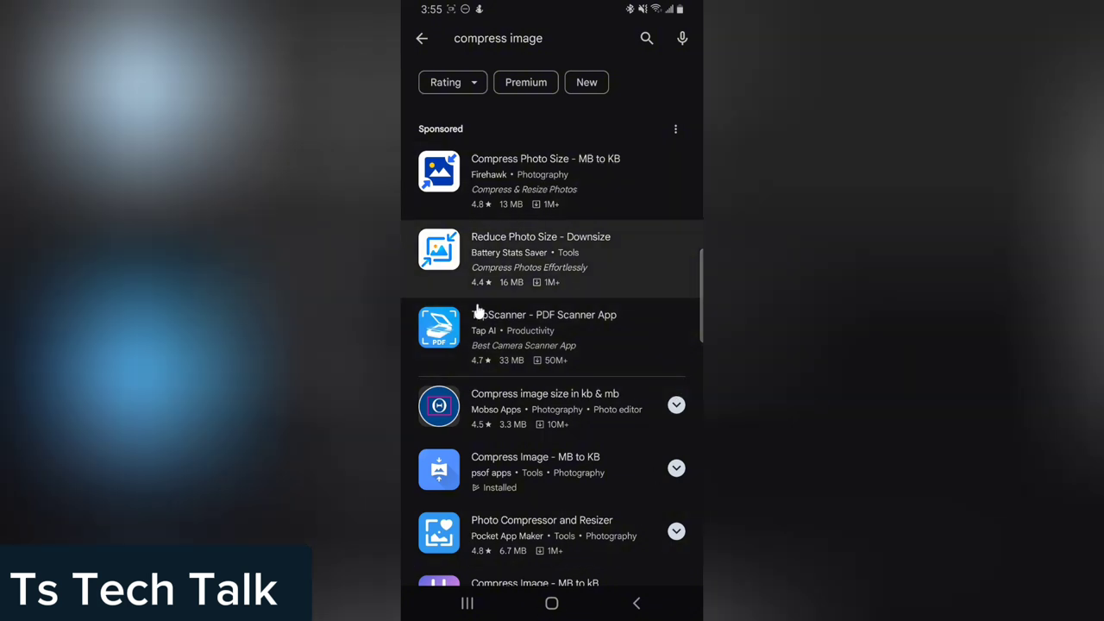
{"action": "left_click", "coordinate": [618, 459]}
{"action": "left_click", "coordinate": [526, 473]}
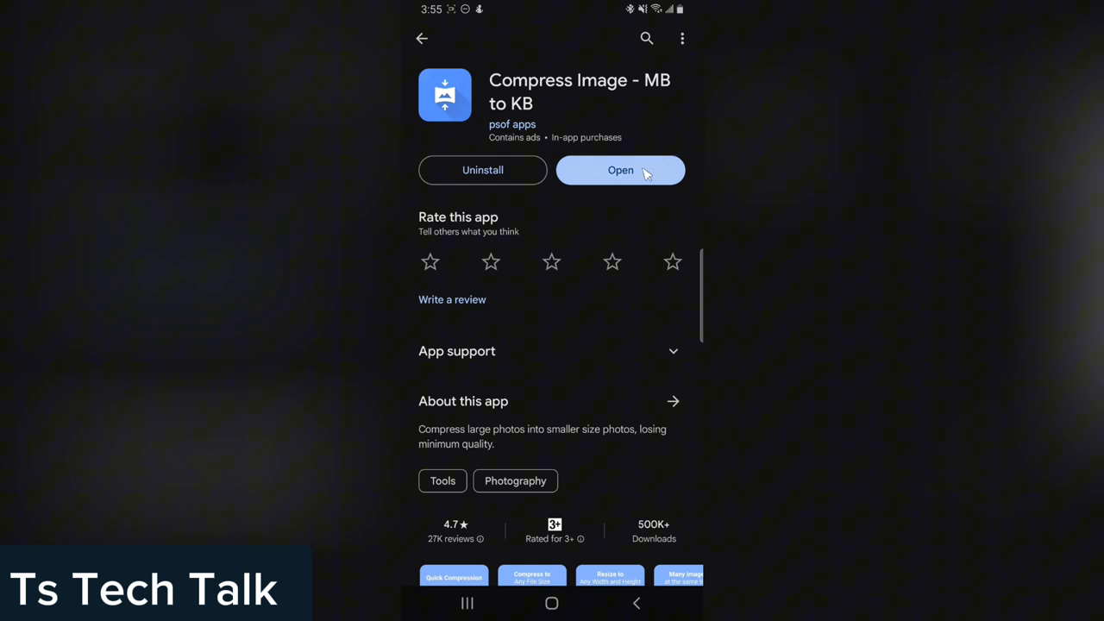
{"action": "left_click", "coordinate": [645, 172]}
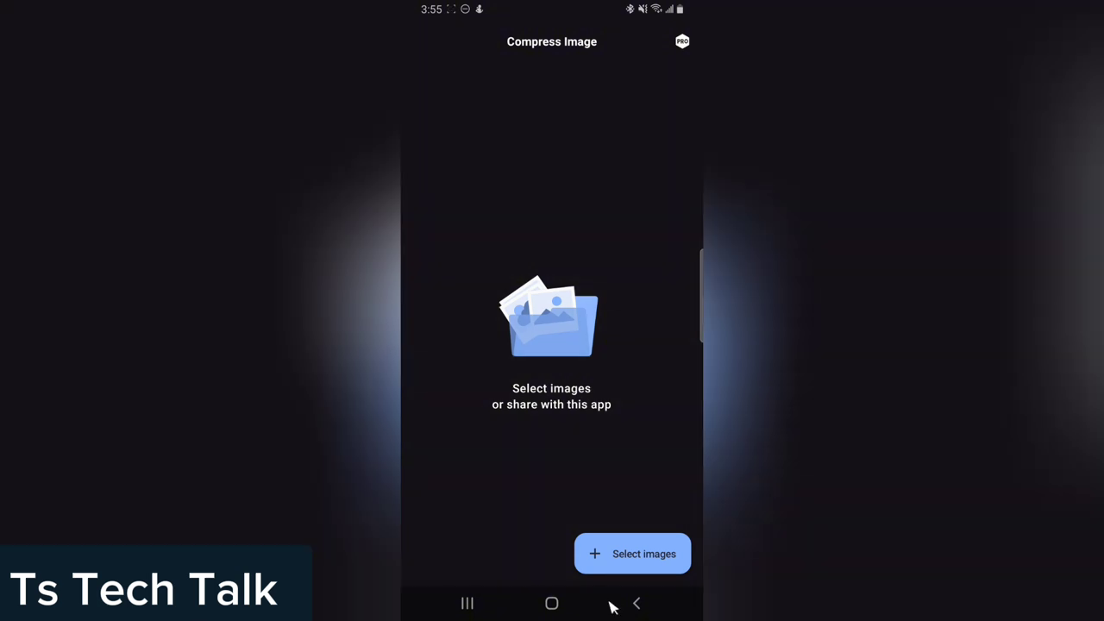
Pick the iPad-list screenshot from Recent images, previewing Medium compression at 327 kB → 22 kB.
{"action": "left_click", "coordinate": [666, 561]}
{"action": "left_click", "coordinate": [657, 556]}
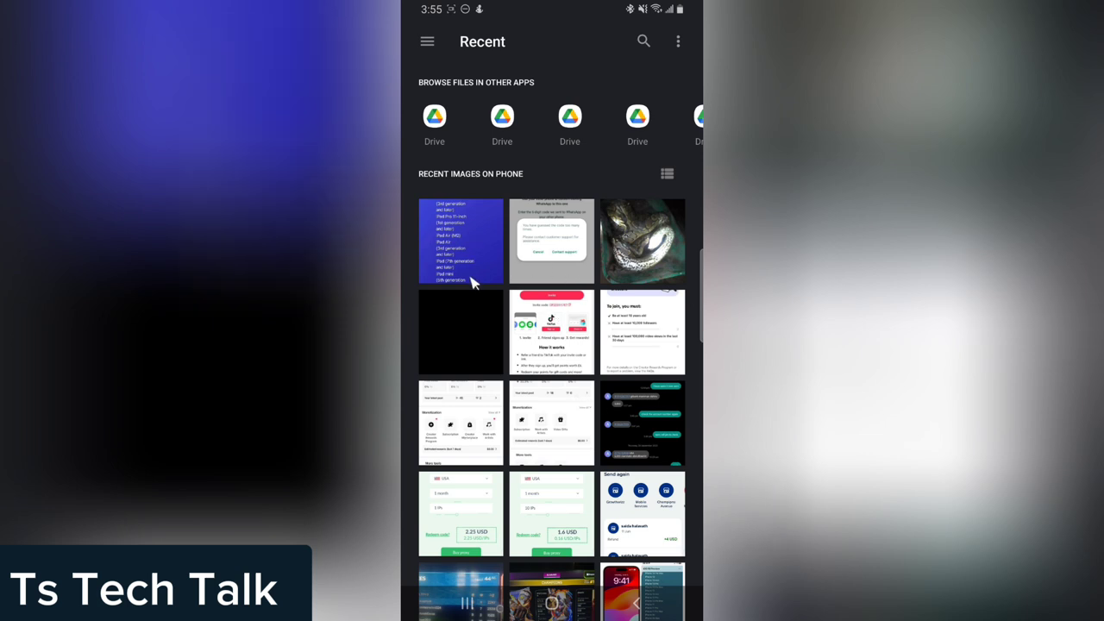
{"action": "left_click", "coordinate": [494, 373]}
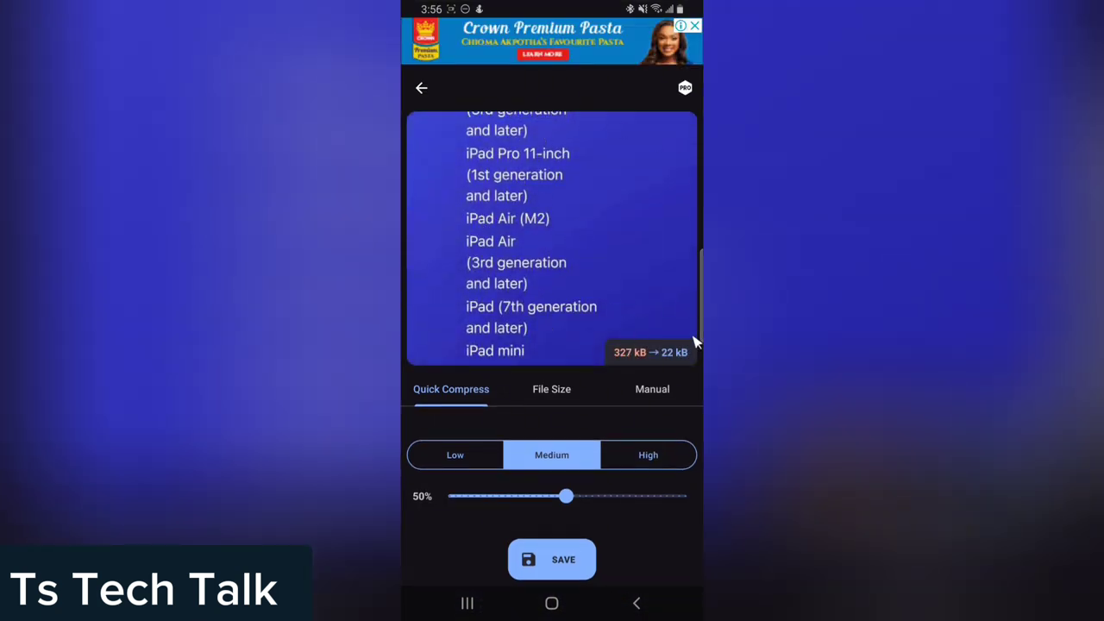
Compare Quick Compress estimates: High at 17 kB, Medium at 50%, Low at 30% giving 28 kB.
{"action": "mouse_move", "coordinate": [701, 328]}
{"action": "left_mouse_down"}
{"action": "mouse_move", "coordinate": [653, 320]}
{"action": "mouse_move", "coordinate": [689, 313]}
{"action": "left_mouse_up"}
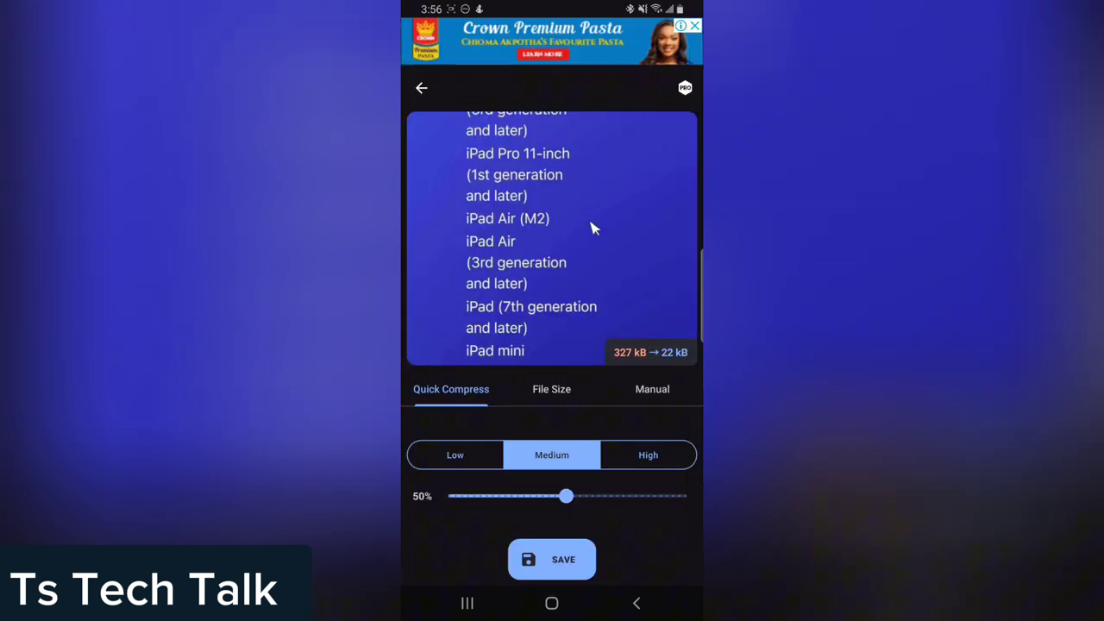
{"action": "mouse_move", "coordinate": [607, 337]}
{"action": "left_mouse_down"}
{"action": "mouse_move", "coordinate": [637, 325]}
{"action": "mouse_move", "coordinate": [604, 336]}
{"action": "left_mouse_up"}
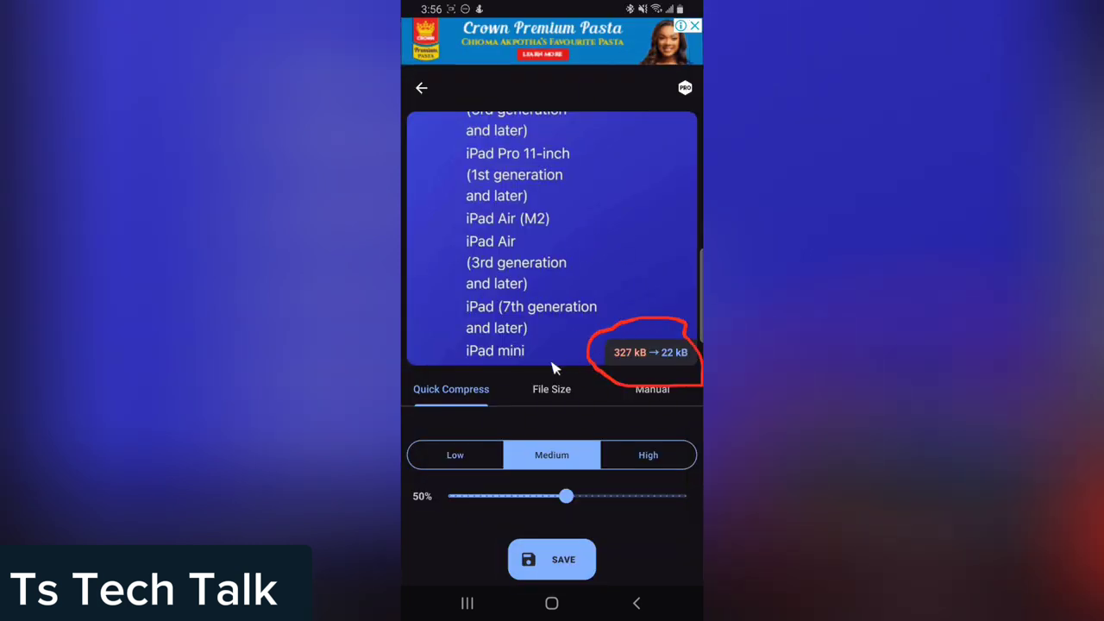
{"action": "mouse_move", "coordinate": [414, 420]}
{"action": "left_mouse_down"}
{"action": "mouse_move", "coordinate": [646, 449]}
{"action": "mouse_move", "coordinate": [695, 431]}
{"action": "mouse_move", "coordinate": [695, 493]}
{"action": "mouse_move", "coordinate": [562, 515]}
{"action": "mouse_move", "coordinate": [420, 500]}
{"action": "mouse_move", "coordinate": [423, 428]}
{"action": "left_mouse_up"}
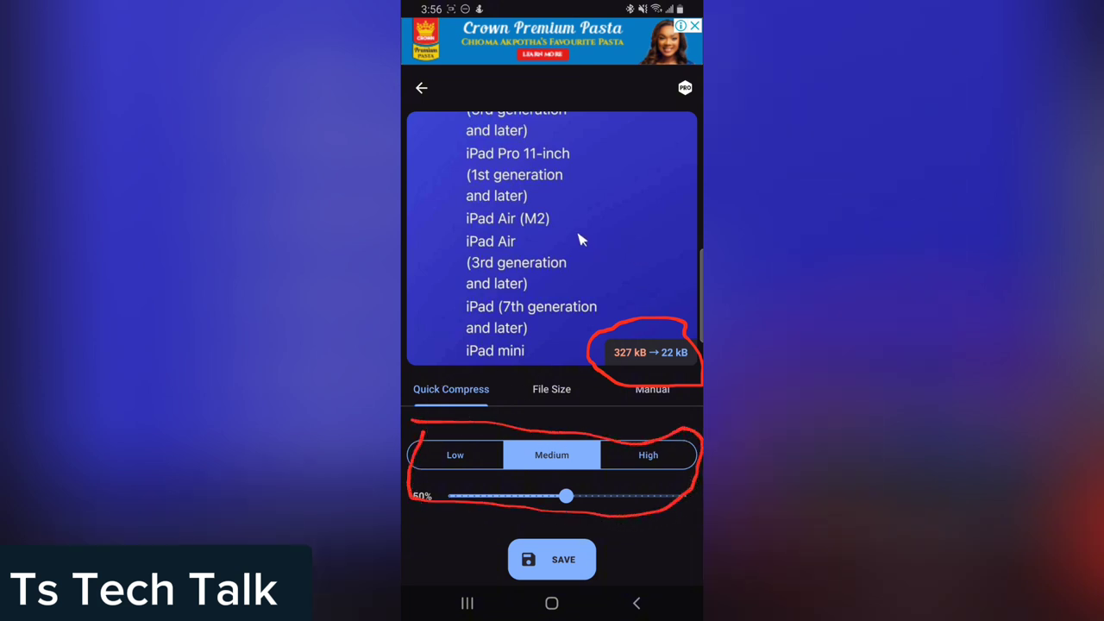
{"action": "left_click", "coordinate": [648, 457]}
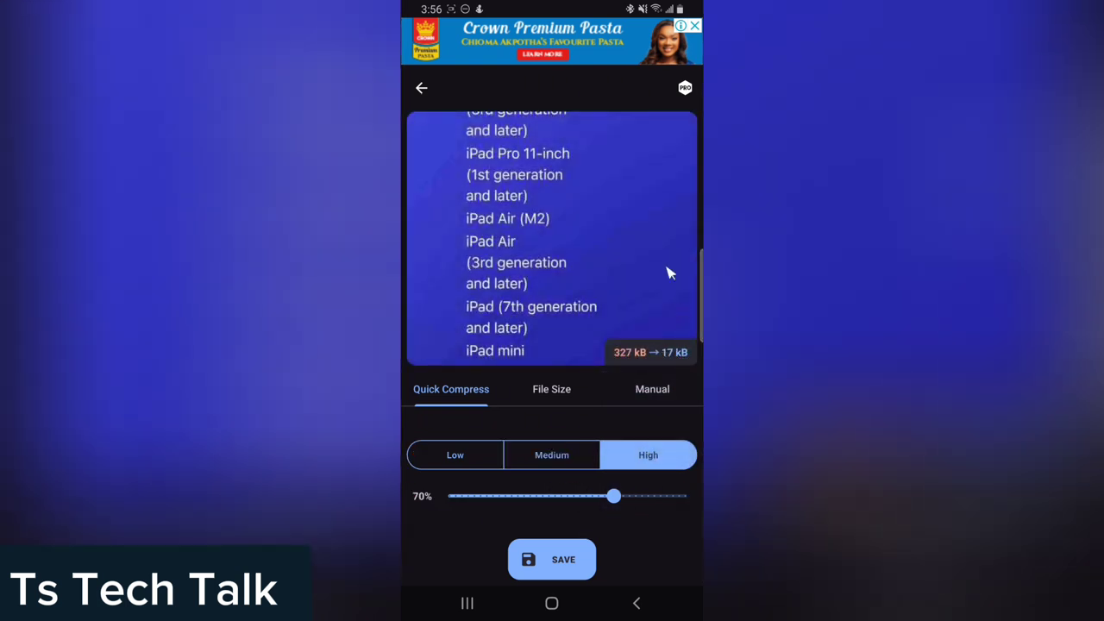
{"action": "mouse_move", "coordinate": [679, 132]}
{"action": "left_mouse_down"}
{"action": "mouse_move", "coordinate": [499, 345]}
{"action": "mouse_move", "coordinate": [609, 382]}
{"action": "mouse_move", "coordinate": [701, 316]}
{"action": "mouse_move", "coordinate": [701, 165]}
{"action": "mouse_move", "coordinate": [683, 143]}
{"action": "left_mouse_up"}
{"action": "left_click", "coordinate": [567, 464]}
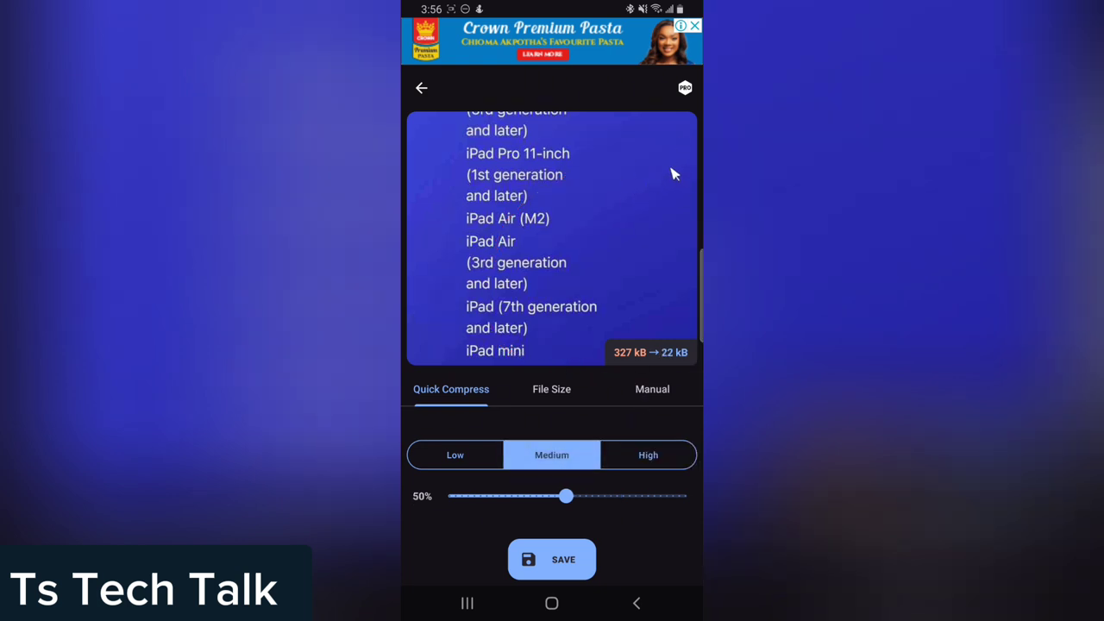
{"action": "left_click", "coordinate": [451, 454]}
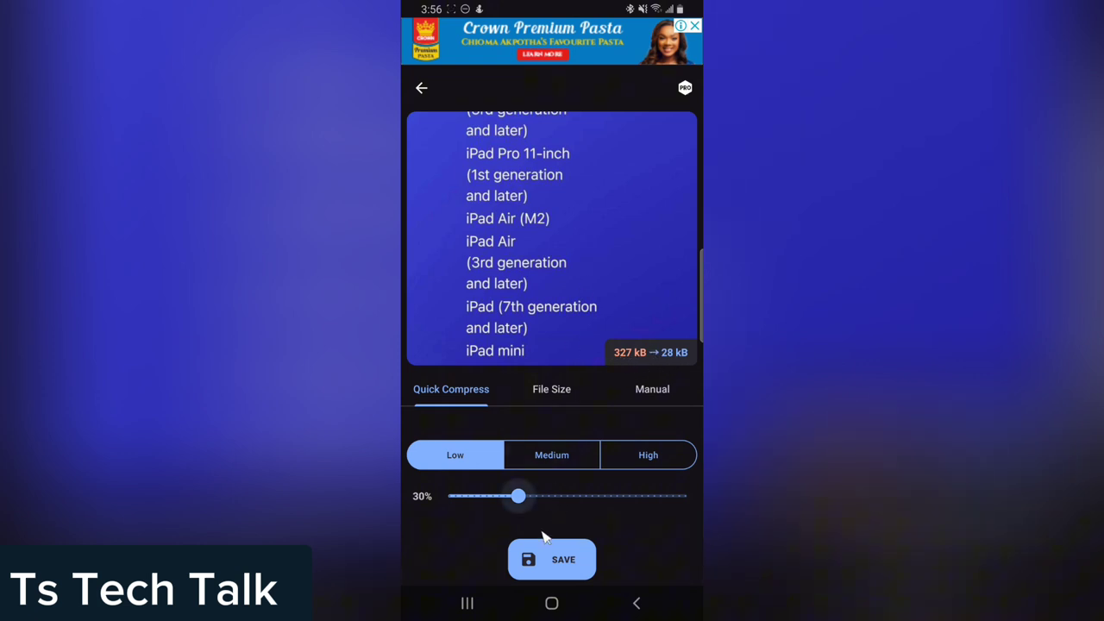
{"action": "left_click", "coordinate": [556, 569]}
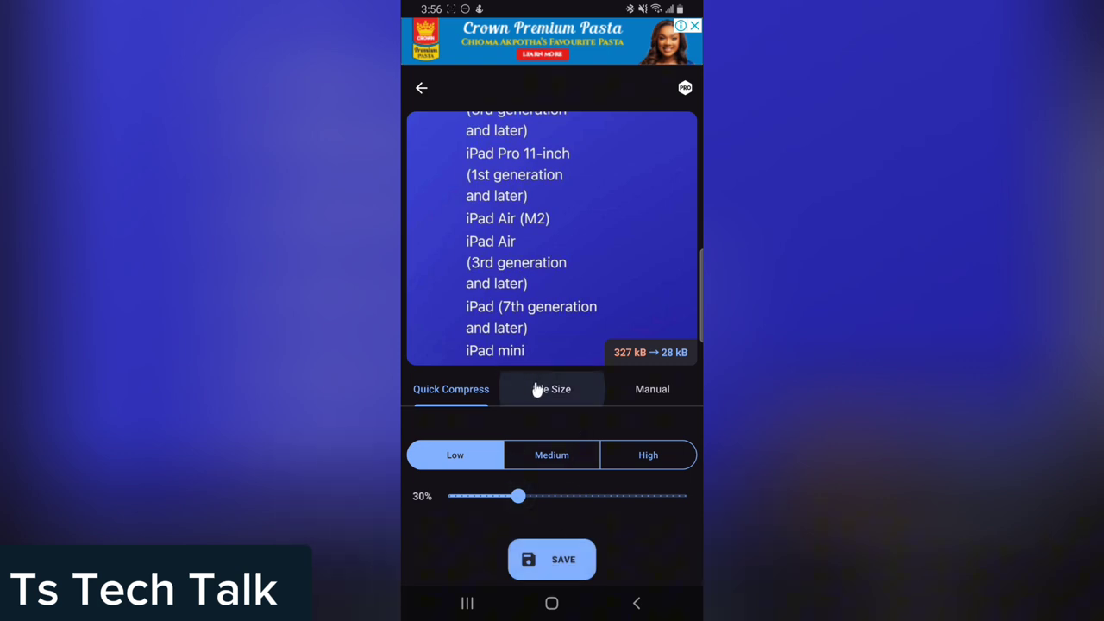
Preview File Size targets of 500 and 900 kB and the Manual tab, then return to Quick Compress.
{"action": "left_click", "coordinate": [574, 403]}
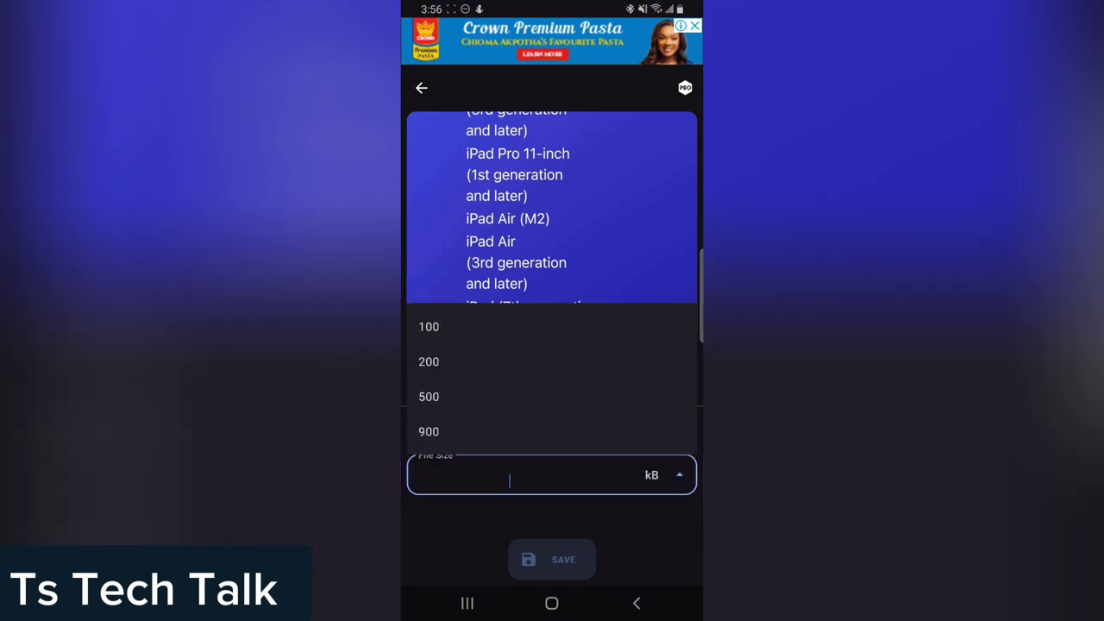
{"action": "left_click", "coordinate": [488, 395]}
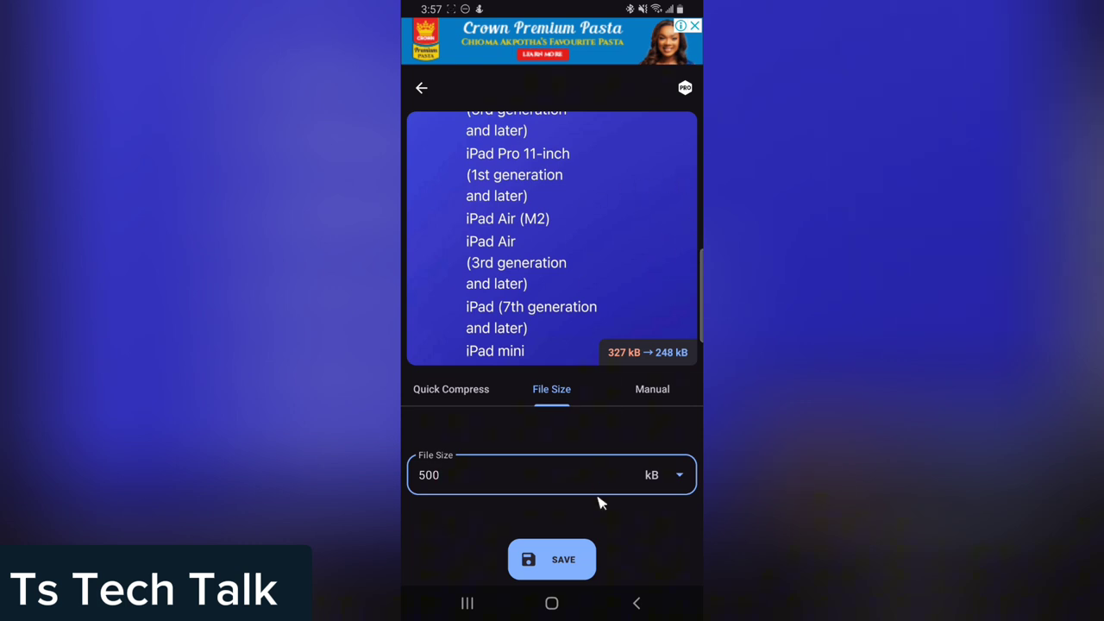
{"action": "left_click", "coordinate": [688, 476]}
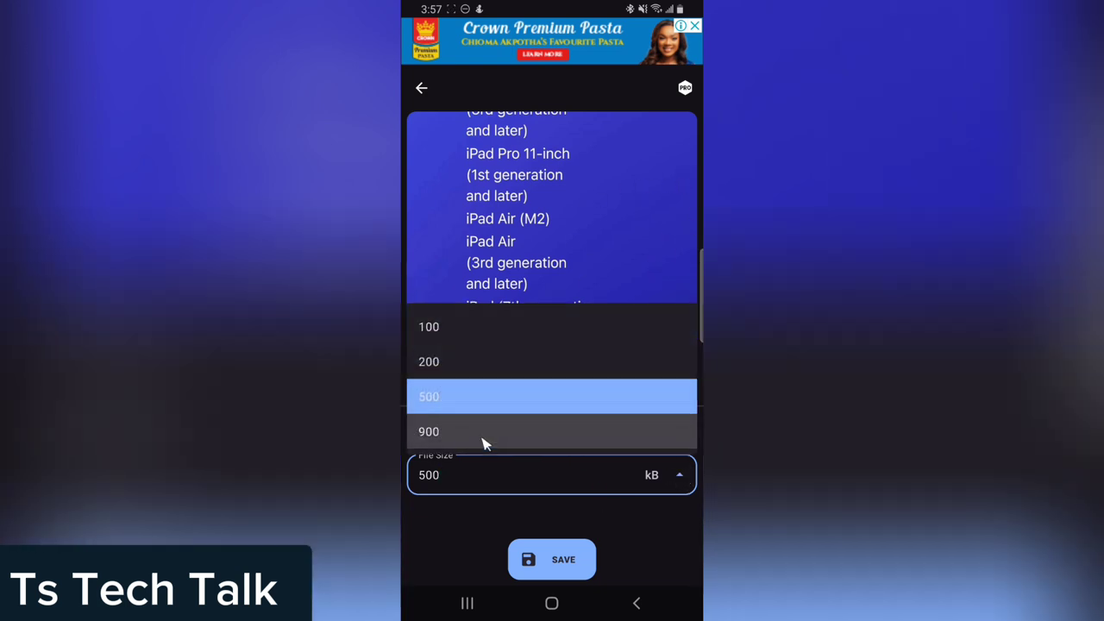
{"action": "left_click", "coordinate": [504, 434]}
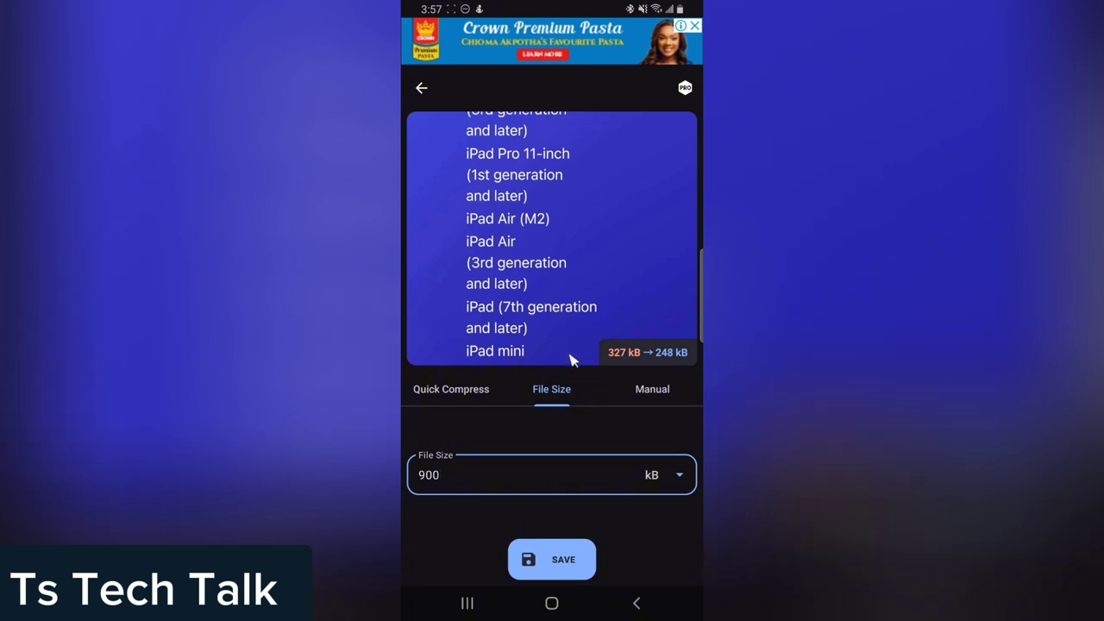
{"action": "left_click", "coordinate": [671, 399]}
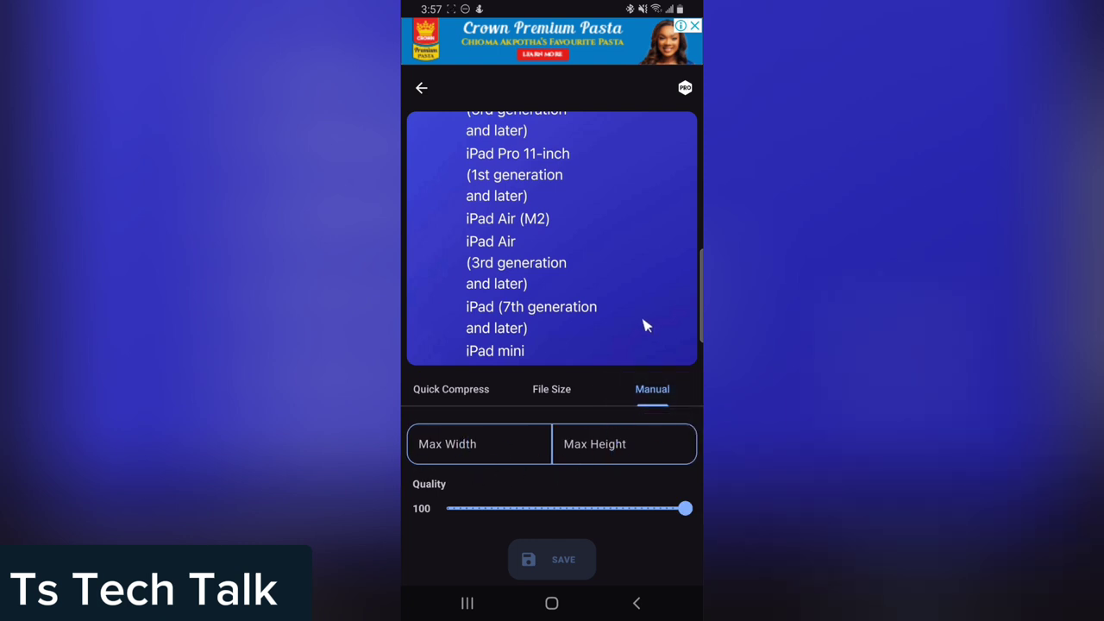
{"action": "left_click", "coordinate": [429, 399]}
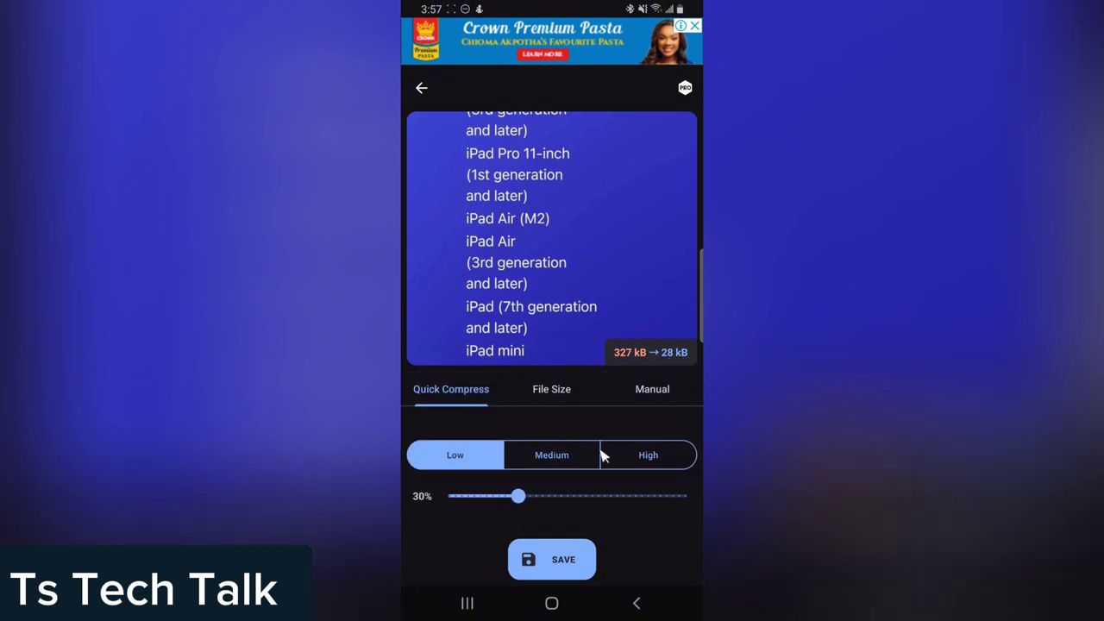
Save the compressed screenshot, allowing photo access and dismissing the ad and rating prompt, then switch to Gallery.
{"action": "left_click", "coordinate": [549, 565]}
{"action": "left_click", "coordinate": [548, 514]}
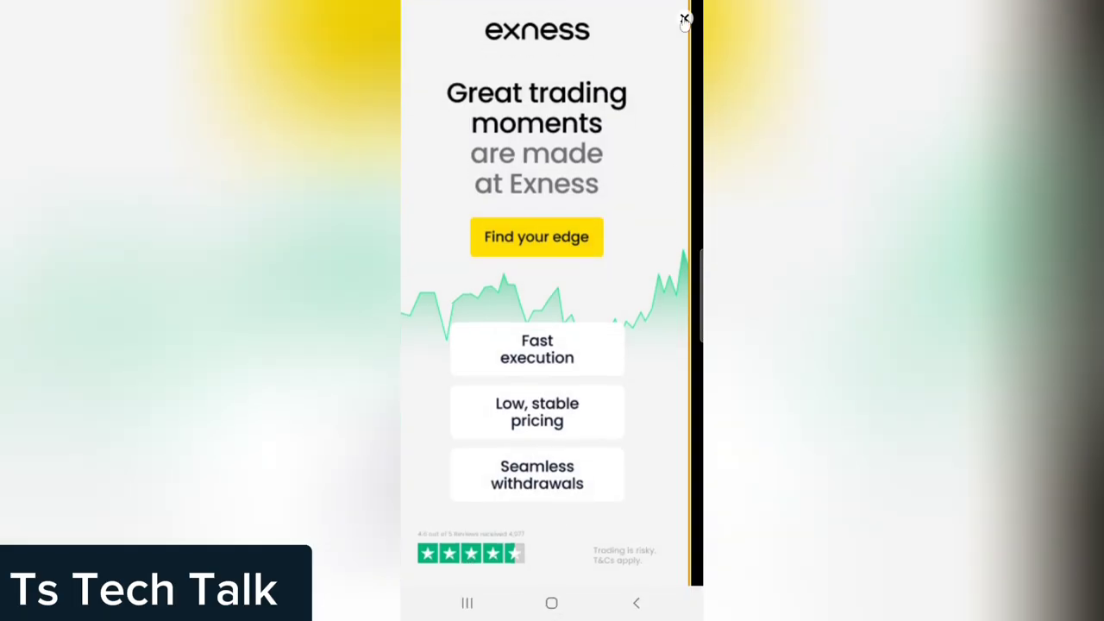
{"action": "left_click", "coordinate": [684, 18]}
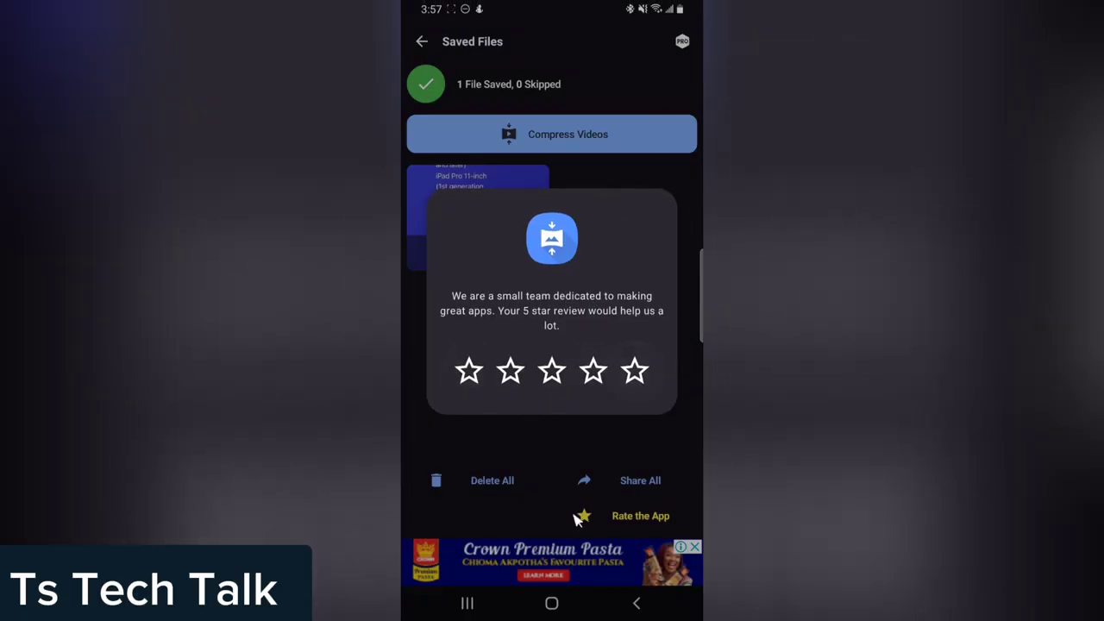
{"action": "left_click", "coordinate": [601, 473]}
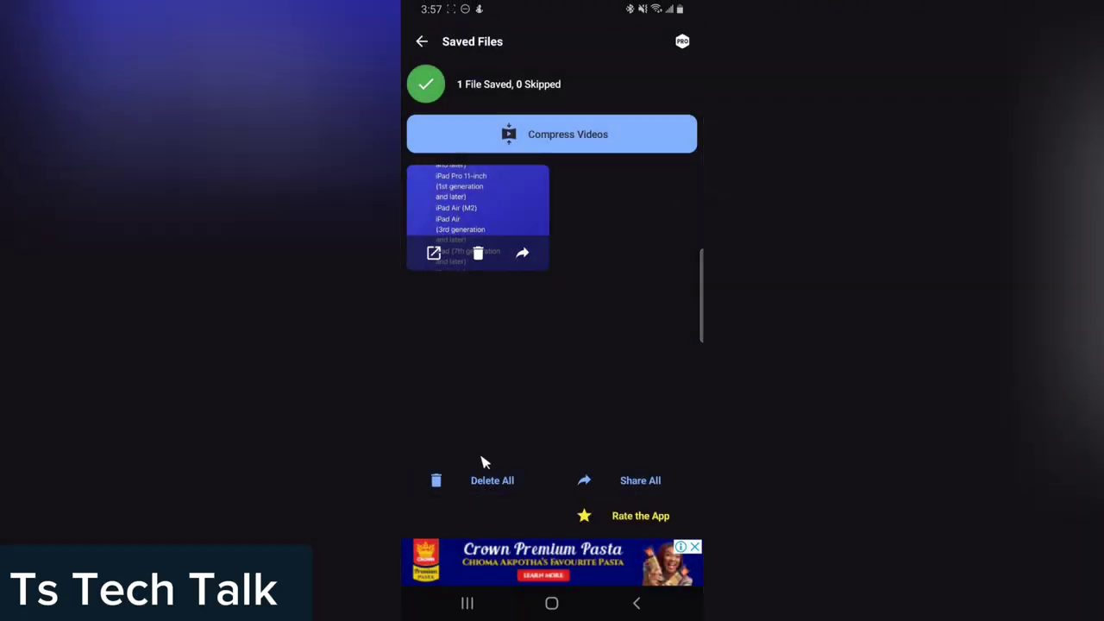
{"action": "left_click", "coordinate": [458, 602]}
{"action": "left_click", "coordinate": [444, 341]}
Back out to the Gallery album list and open the Compress Image album.
{"action": "left_click", "coordinate": [426, 39]}
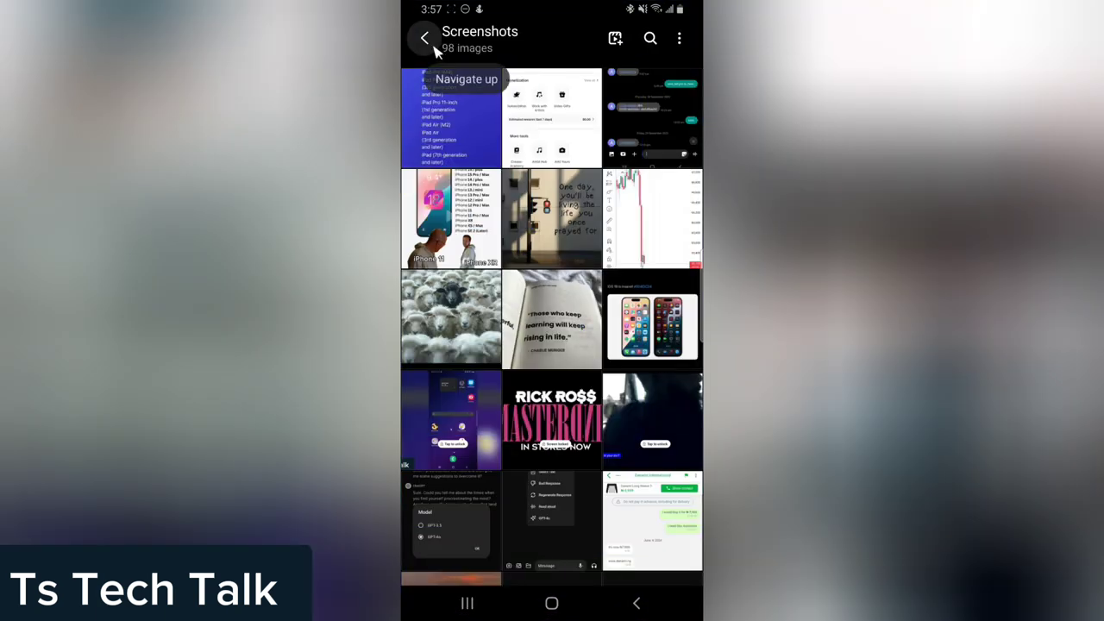
{"action": "left_click", "coordinate": [425, 39]}
{"action": "scroll", "coordinate": [538, 337], "scroll_direction": "down", "scroll_amount": 10}
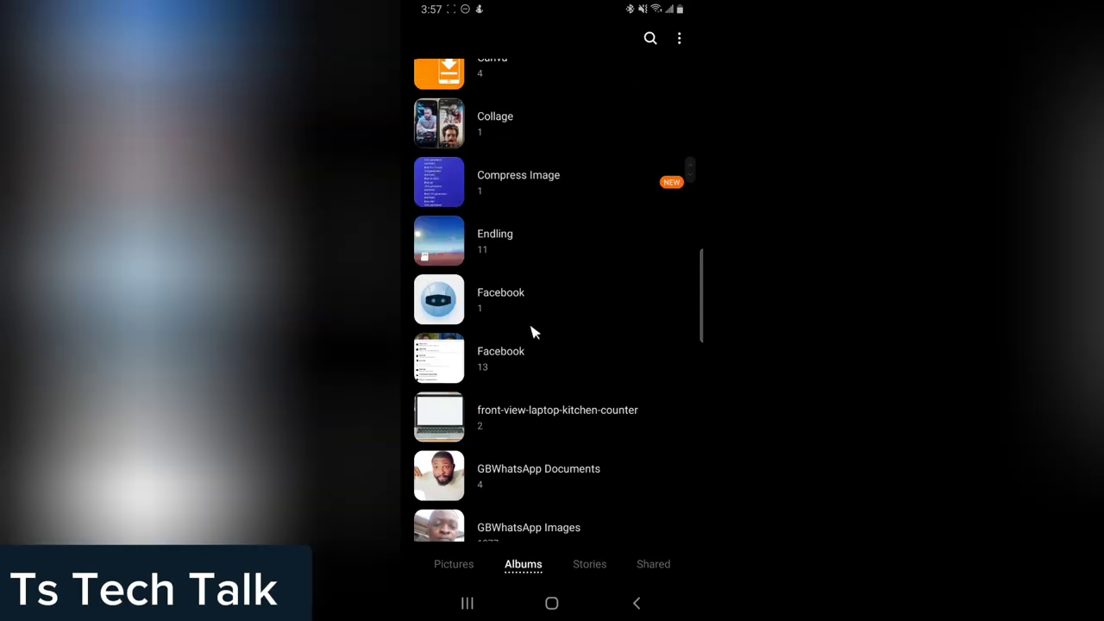
{"action": "scroll", "coordinate": [529, 332], "scroll_direction": "down", "scroll_amount": 5}
{"action": "scroll", "coordinate": [530, 332], "scroll_direction": "down", "scroll_amount": 5}
{"action": "scroll", "coordinate": [530, 336], "scroll_direction": "down", "scroll_amount": 5}
{"action": "scroll", "coordinate": [530, 336], "scroll_direction": "down", "scroll_amount": 3}
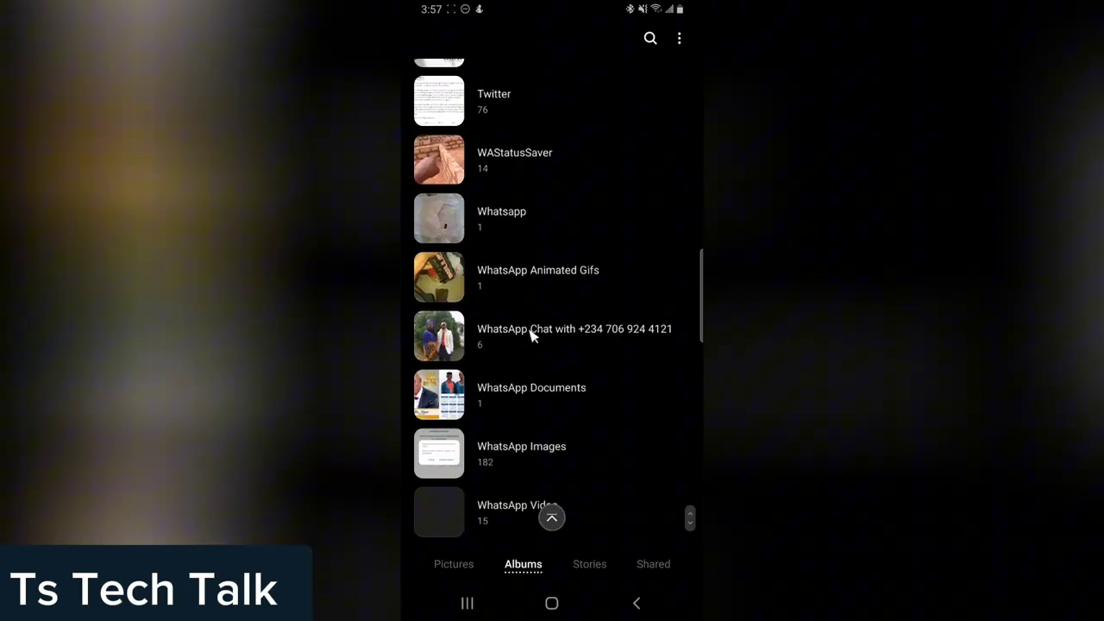
{"action": "scroll", "coordinate": [532, 337], "scroll_direction": "up", "scroll_amount": 1}
{"action": "scroll", "coordinate": [537, 326], "scroll_direction": "up", "scroll_amount": 4}
{"action": "scroll", "coordinate": [537, 317], "scroll_direction": "up", "scroll_amount": 1}
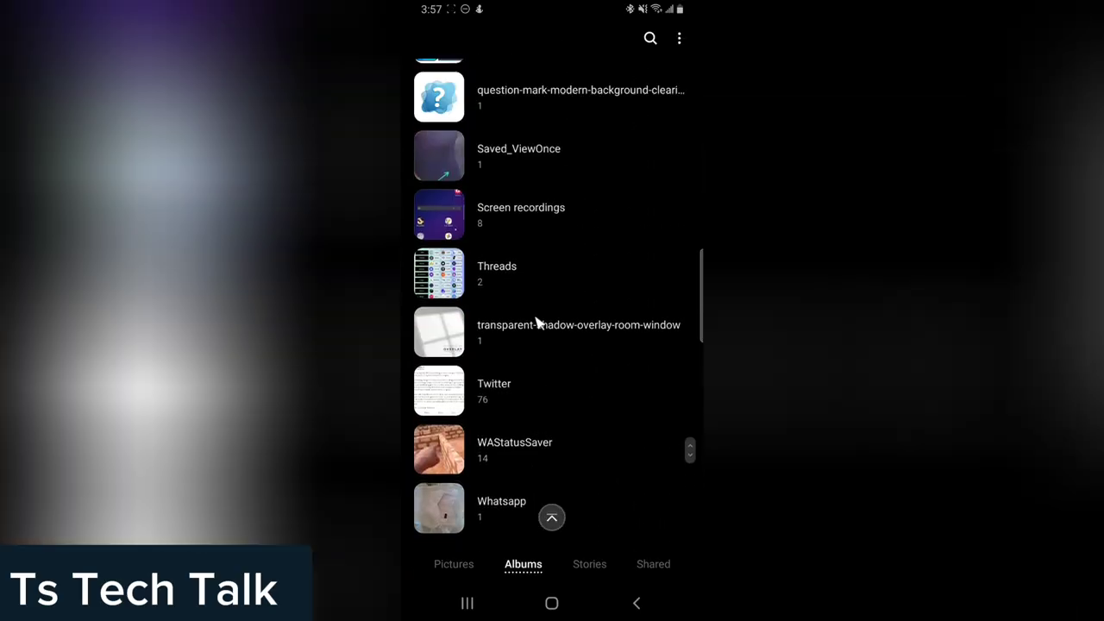
{"action": "scroll", "coordinate": [537, 317], "scroll_direction": "up", "scroll_amount": 2}
{"action": "scroll", "coordinate": [538, 317], "scroll_direction": "up", "scroll_amount": 2}
{"action": "scroll", "coordinate": [538, 318], "scroll_direction": "up", "scroll_amount": 1}
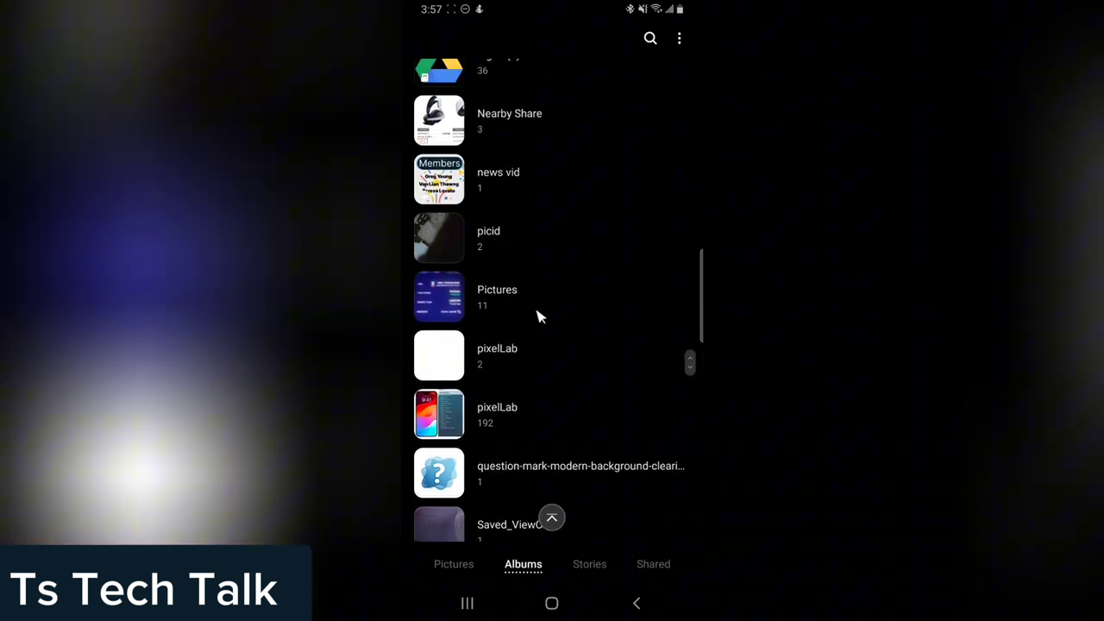
{"action": "scroll", "coordinate": [536, 316], "scroll_direction": "up", "scroll_amount": 2}
{"action": "scroll", "coordinate": [536, 317], "scroll_direction": "up", "scroll_amount": 5}
{"action": "scroll", "coordinate": [536, 316], "scroll_direction": "up", "scroll_amount": 2}
{"action": "scroll", "coordinate": [537, 316], "scroll_direction": "up", "scroll_amount": 2}
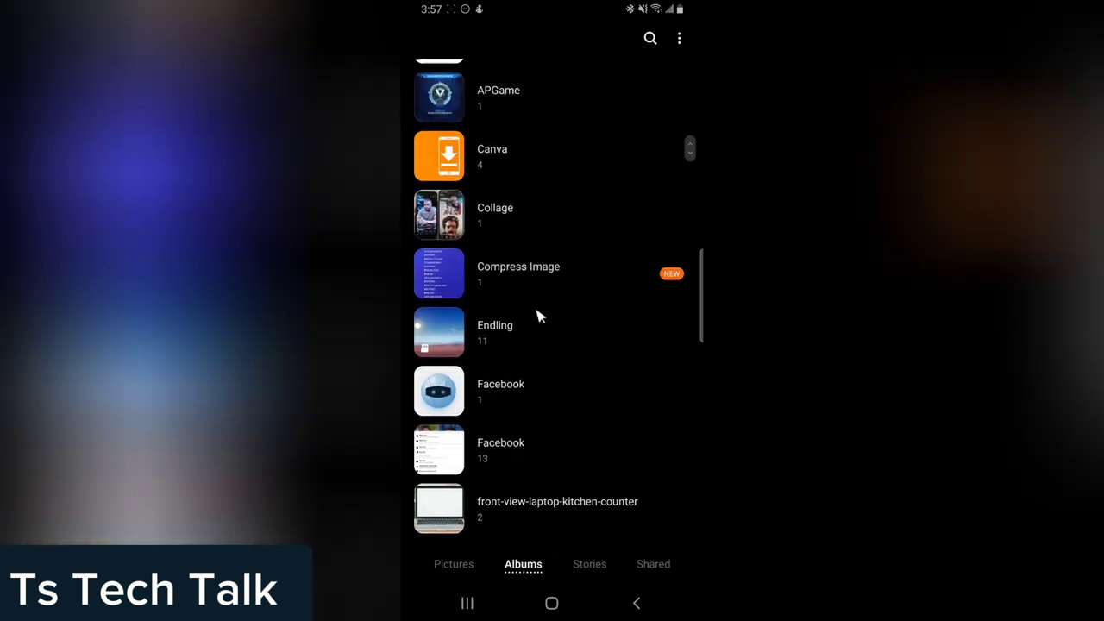
{"action": "left_click", "coordinate": [522, 260]}
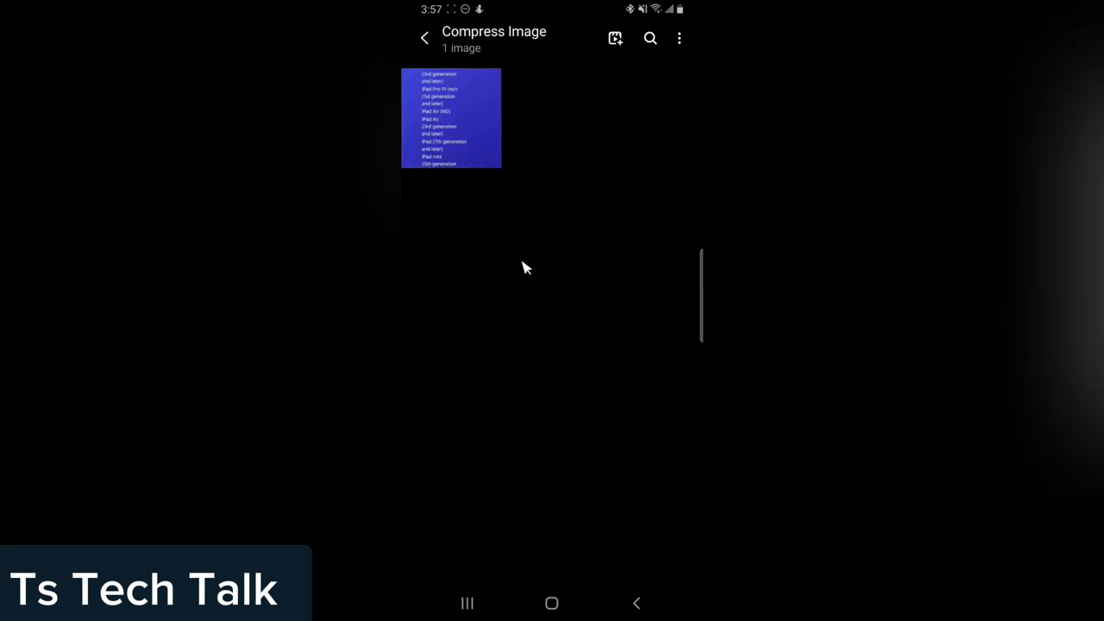
Confirm the compressed copy's details show 27.52 KB at 540x870, then return to the image.
{"action": "left_click", "coordinate": [476, 162]}
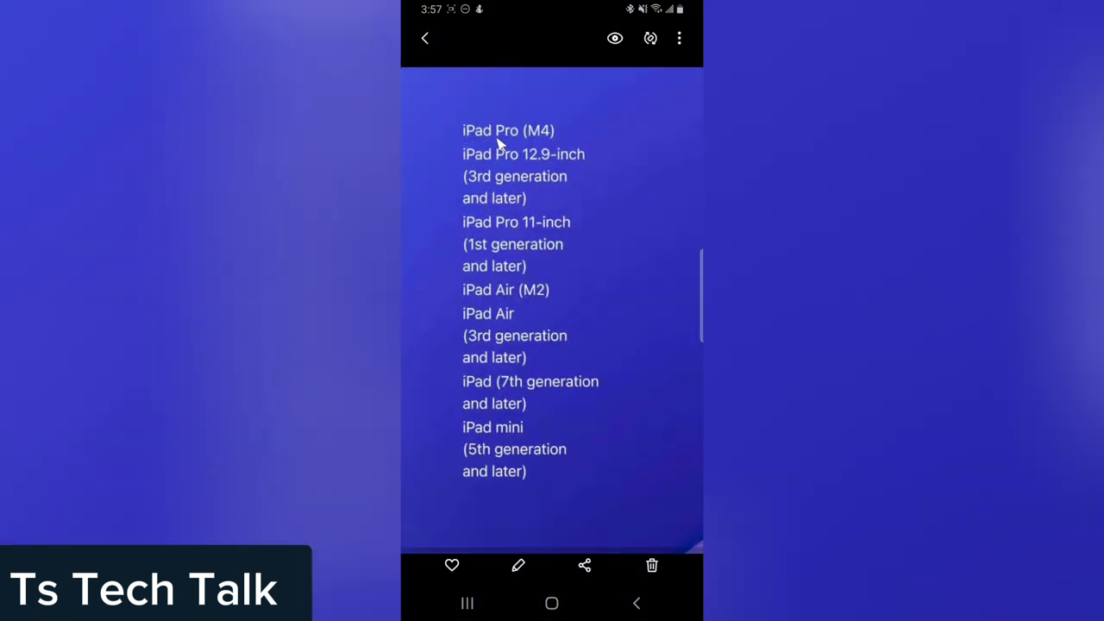
{"action": "left_click", "coordinate": [679, 38]}
{"action": "left_click", "coordinate": [554, 48]}
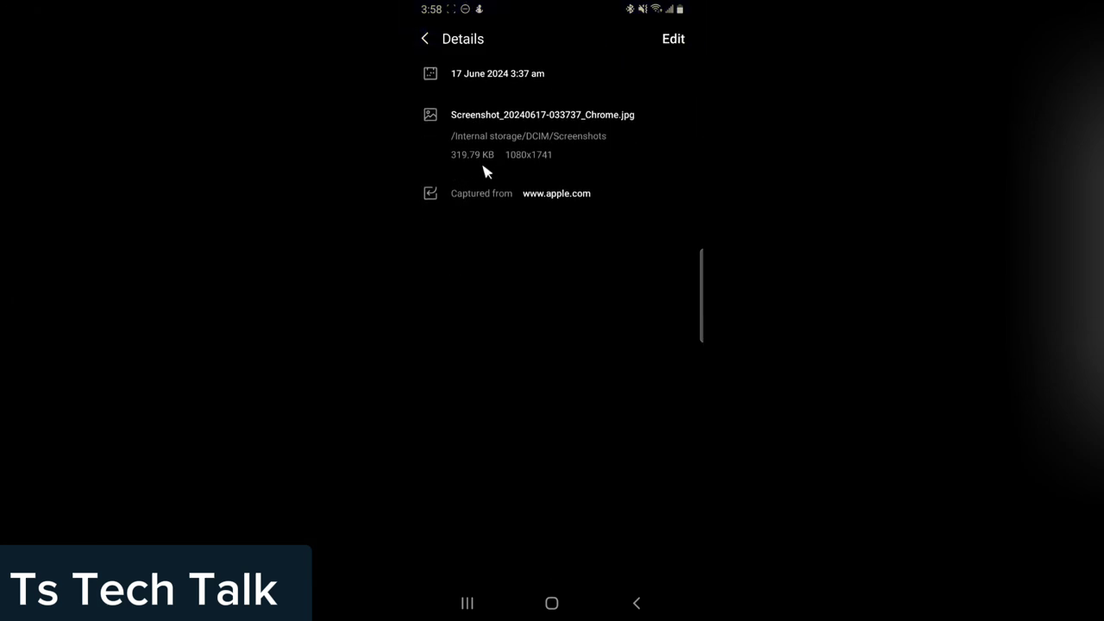
{"action": "left_click", "coordinate": [431, 43]}
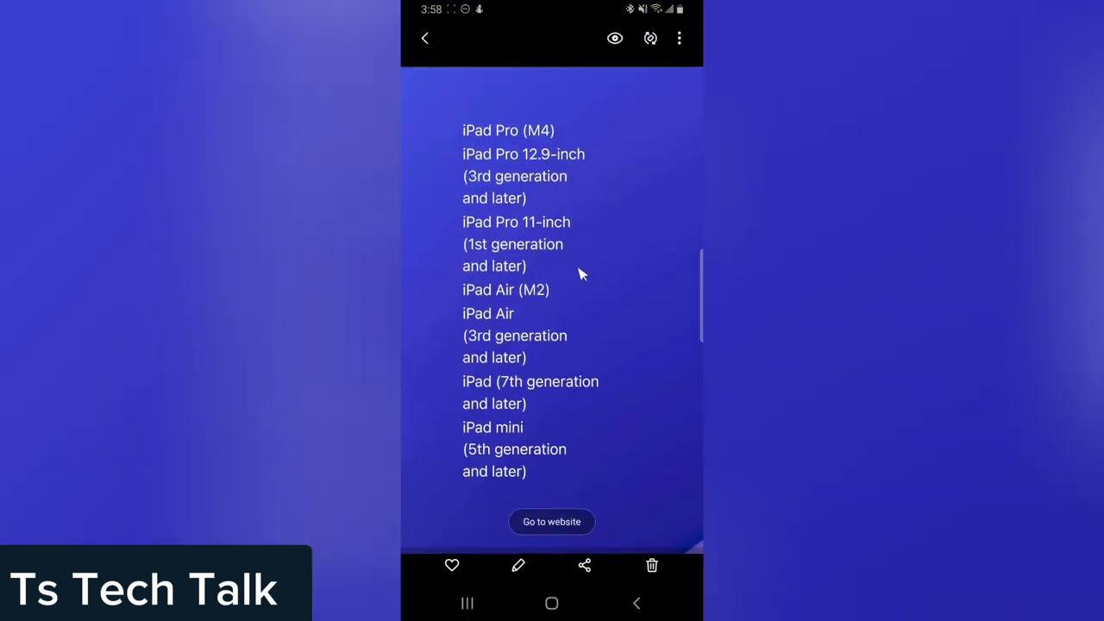